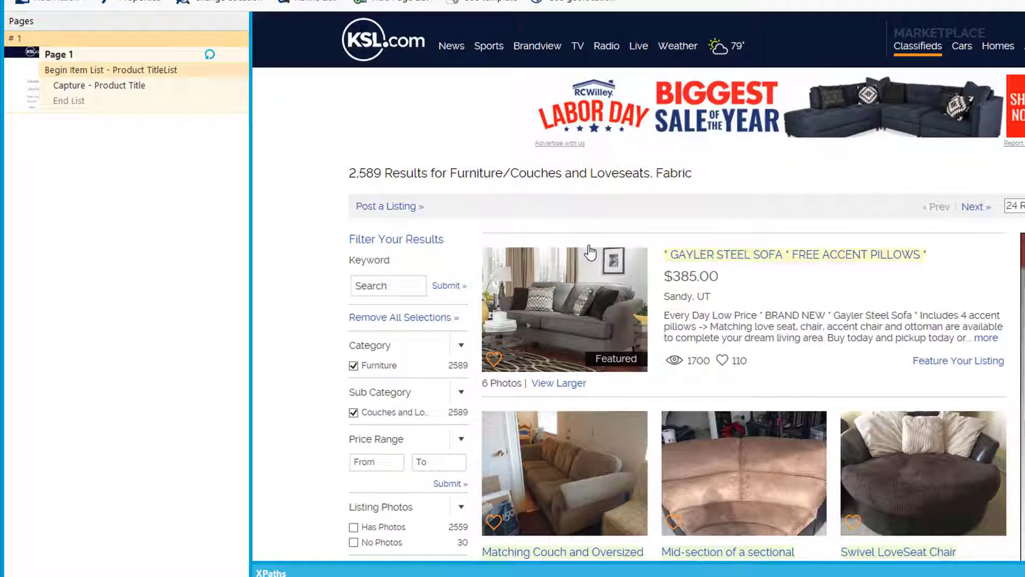
# Step: Scroll the KSL couches results down to the numbered pagination bar and Next » link
pyautogui.scroll(-5, 449, 267)
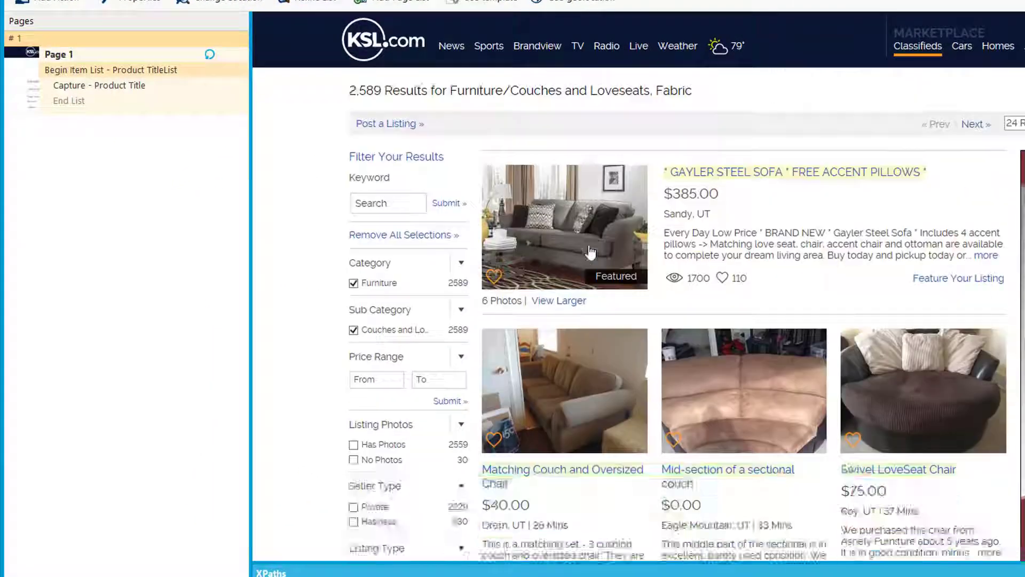
pyautogui.scroll(-10, 584, 273)
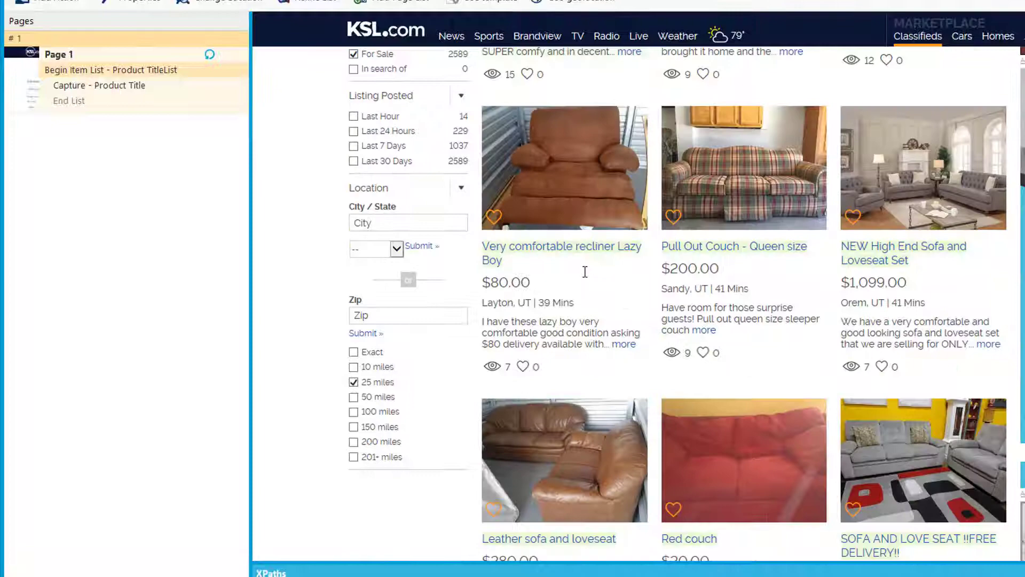
pyautogui.scroll(2, 588, 270)
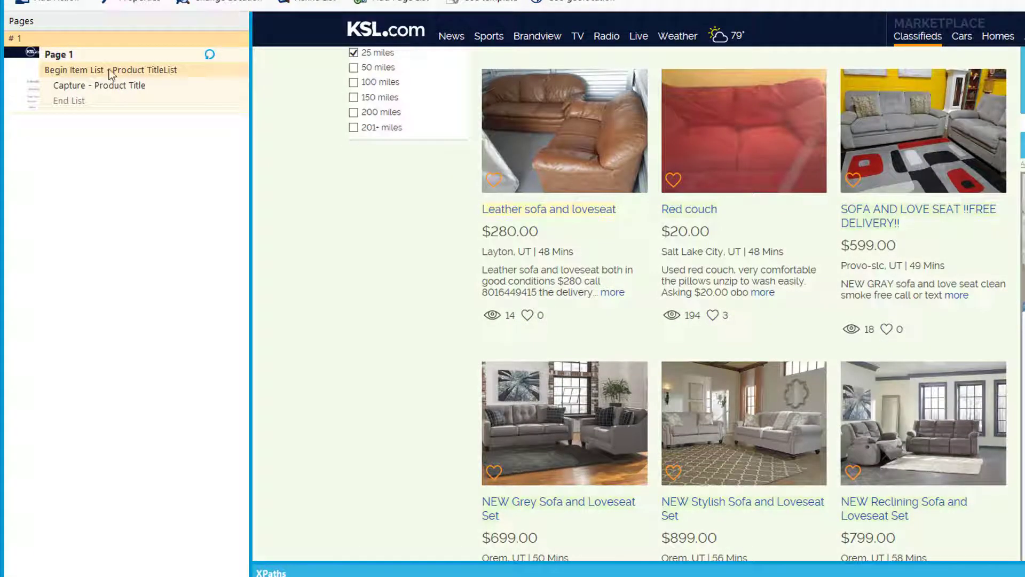
pyautogui.scroll(-15, 775, 301)
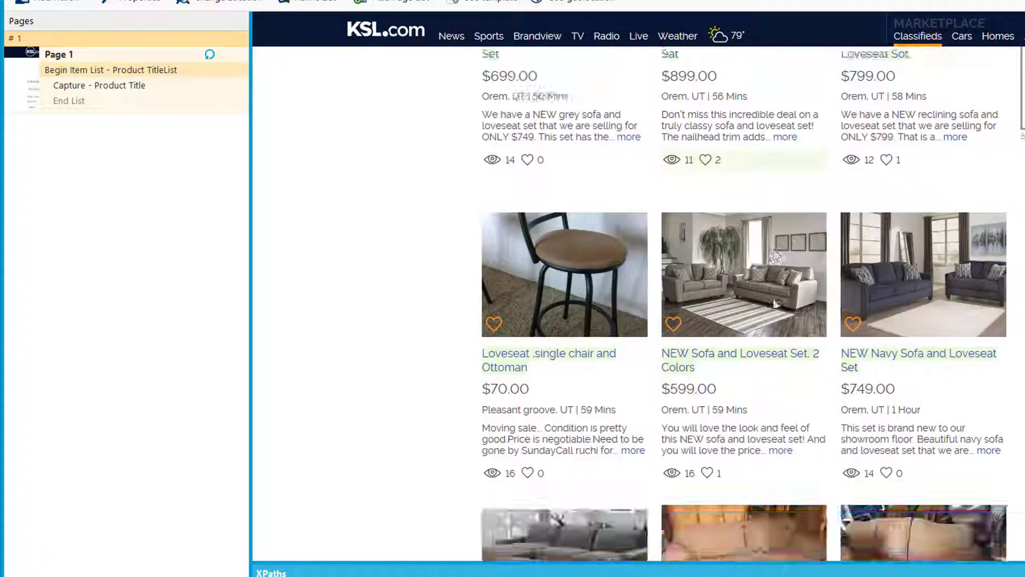
pyautogui.scroll(-7, 774, 301)
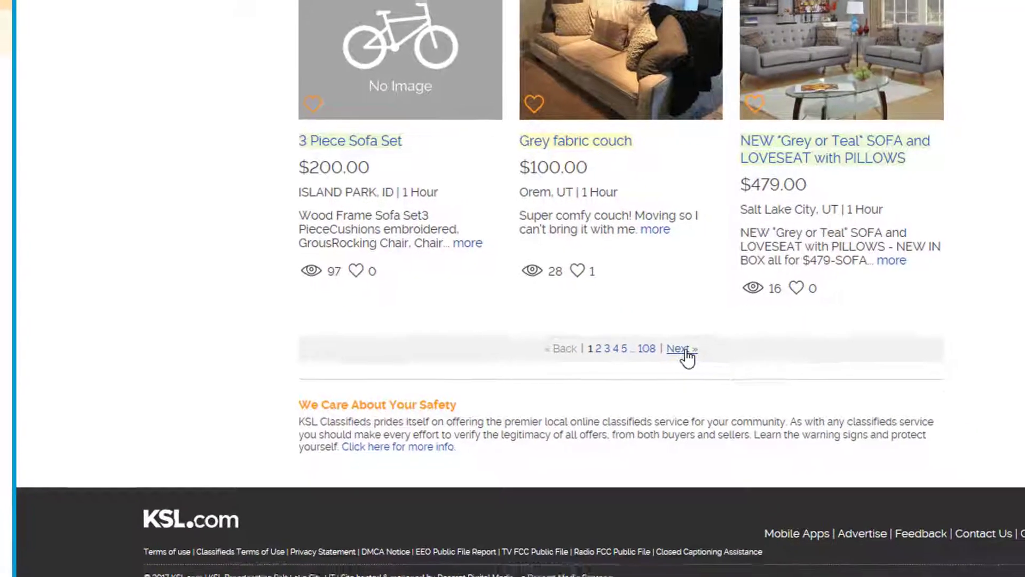
# Step: Create a Page List action after End List that follows links equal to 'Next »'
pyautogui.click(687, 356)
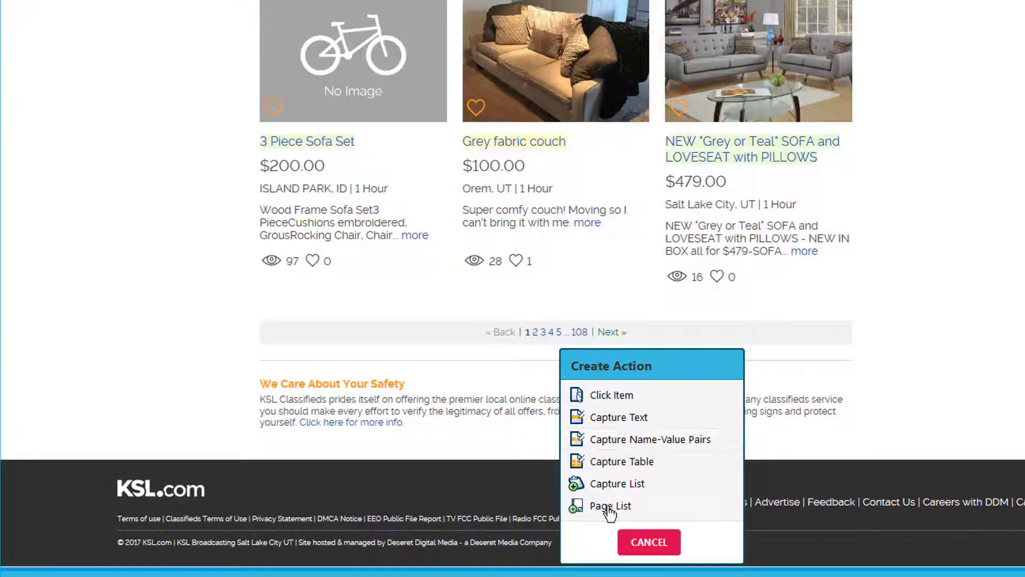
pyautogui.click(646, 512)
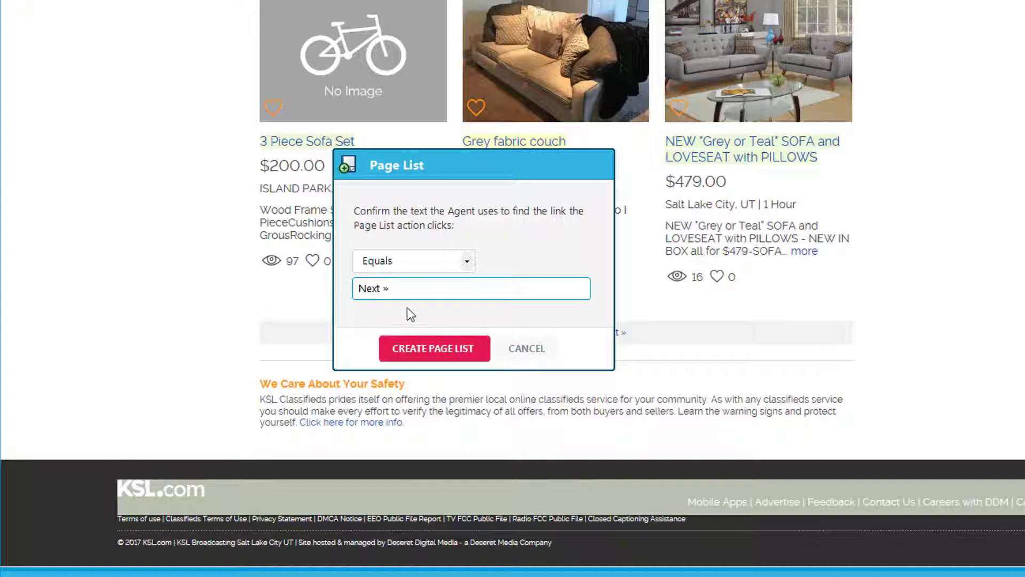
pyautogui.moveTo(525, 163); pyautogui.dragTo(908, 89)
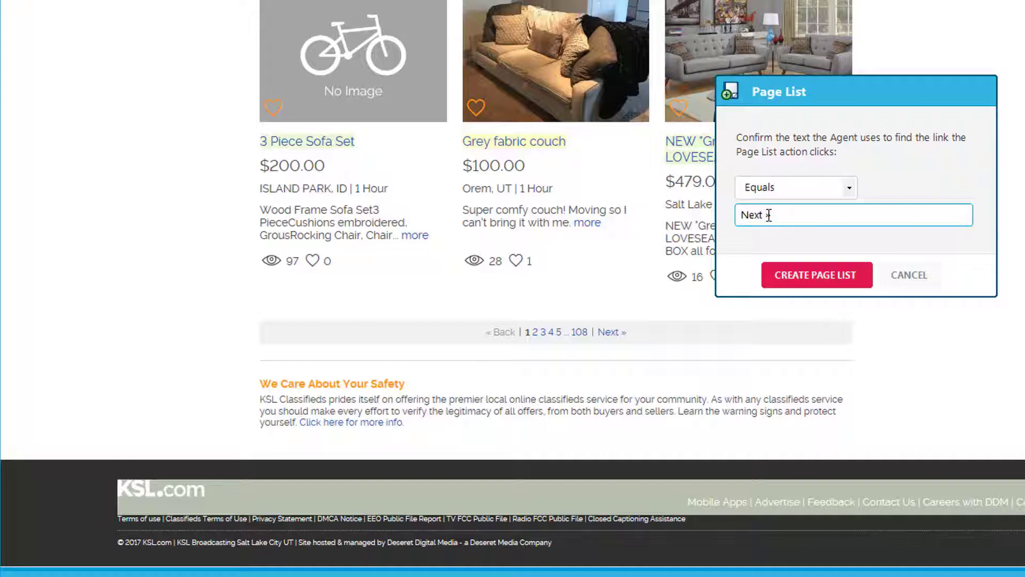
pyautogui.click(807, 277)
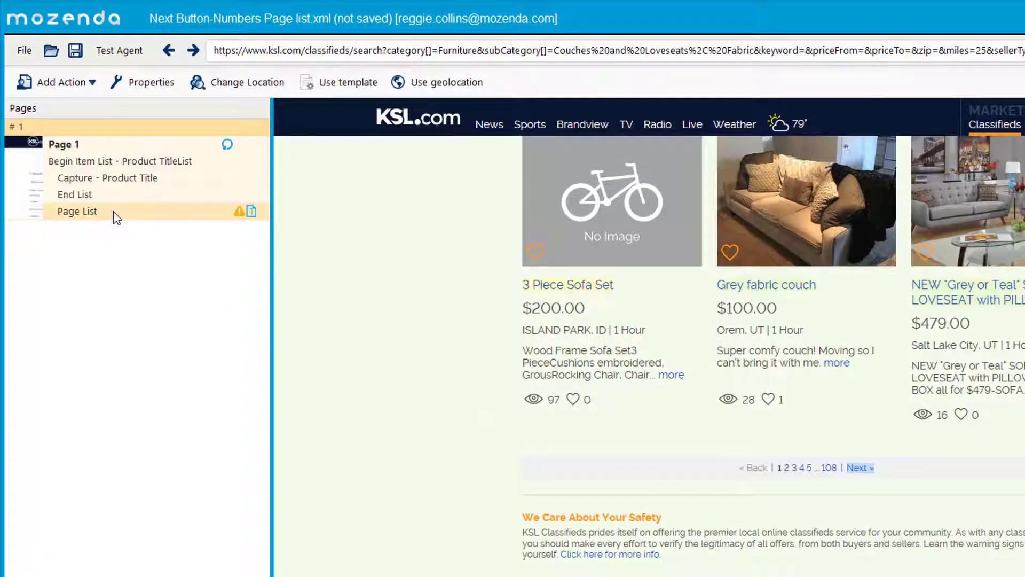
pyautogui.press('Up')
pyautogui.press('Up')
pyautogui.press('Up')
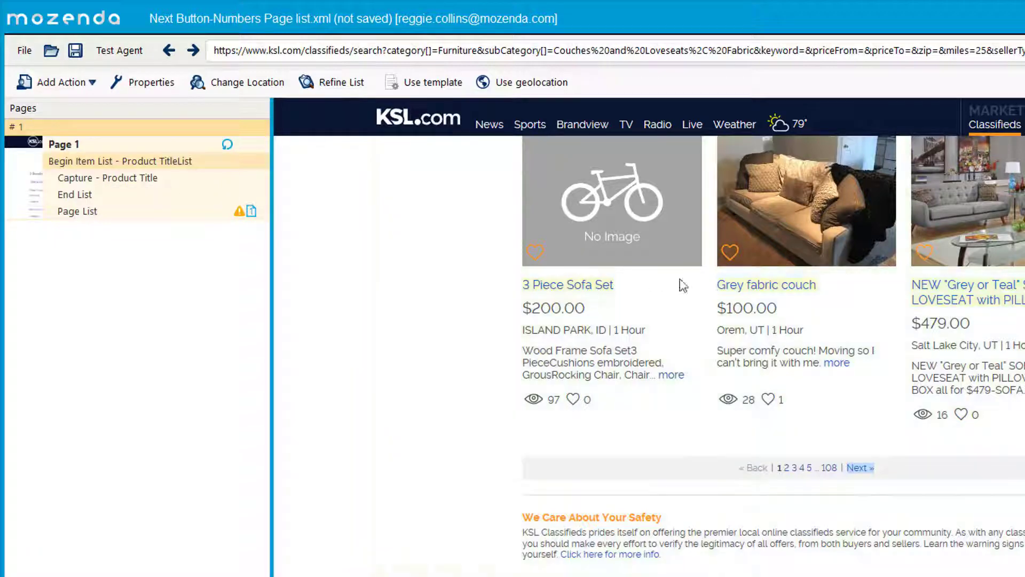
# Step: Execute the Next » Page List action to load page 2 of the couch listings
pyautogui.click(89, 197)
pyautogui.click(94, 209)
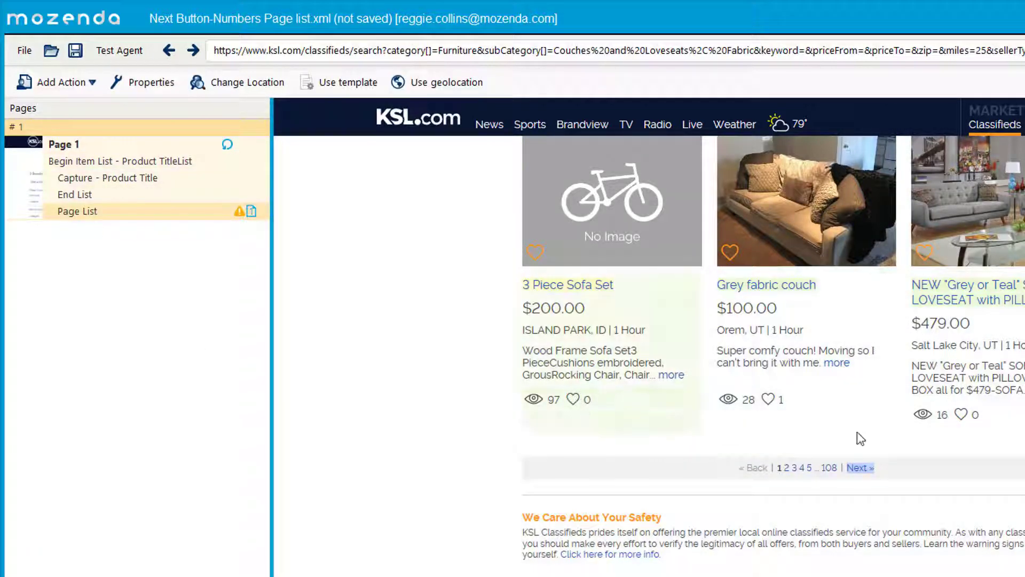
pyautogui.rightClick(148, 216)
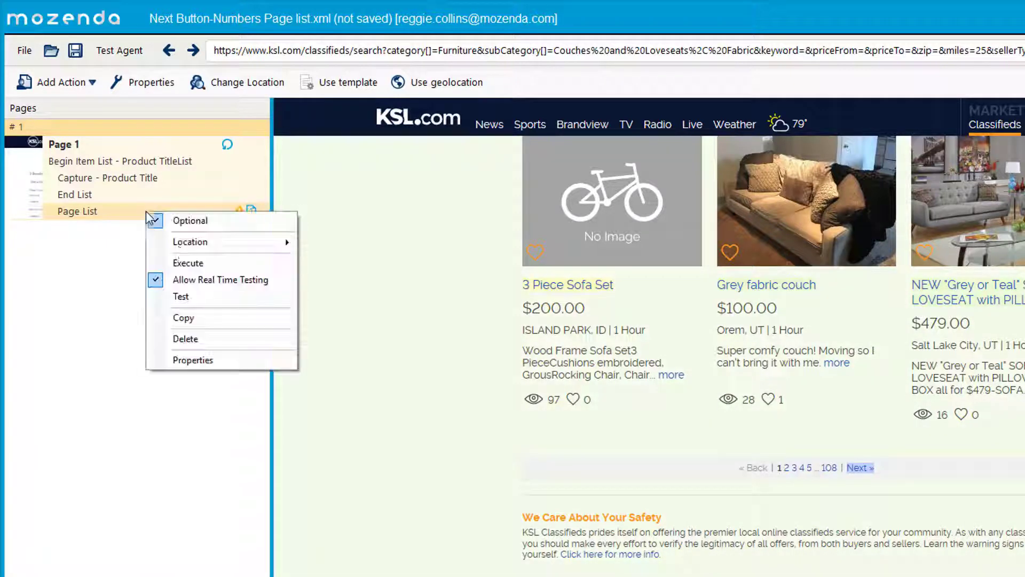
pyautogui.click(182, 262)
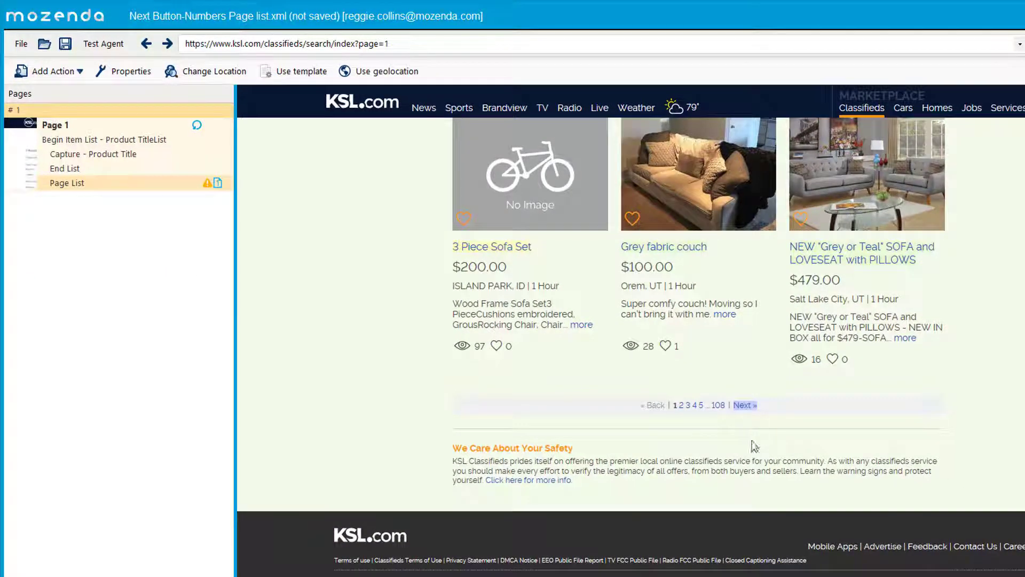
pyautogui.scroll(-5, 801, 394)
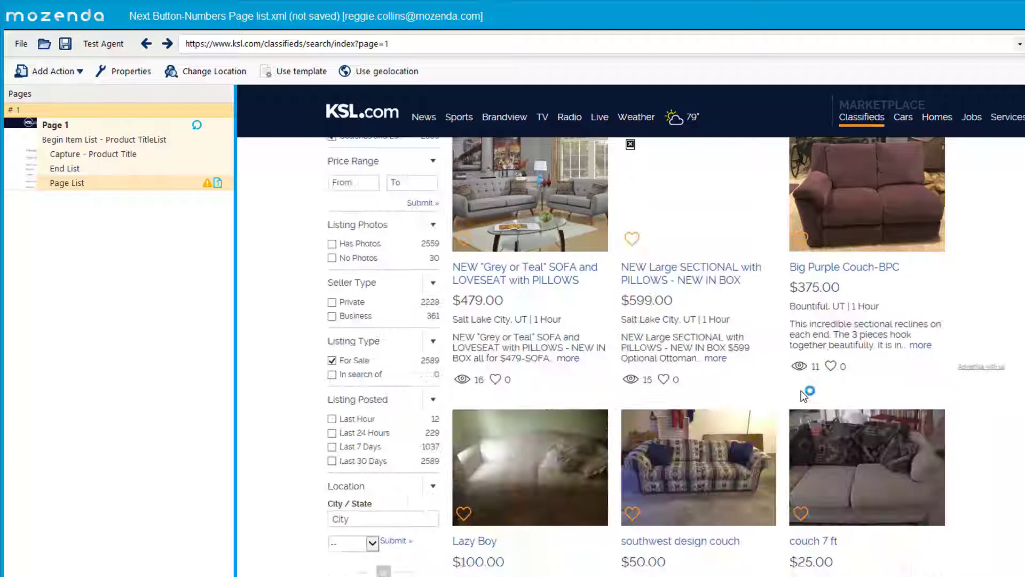
pyautogui.scroll(-15, 801, 393)
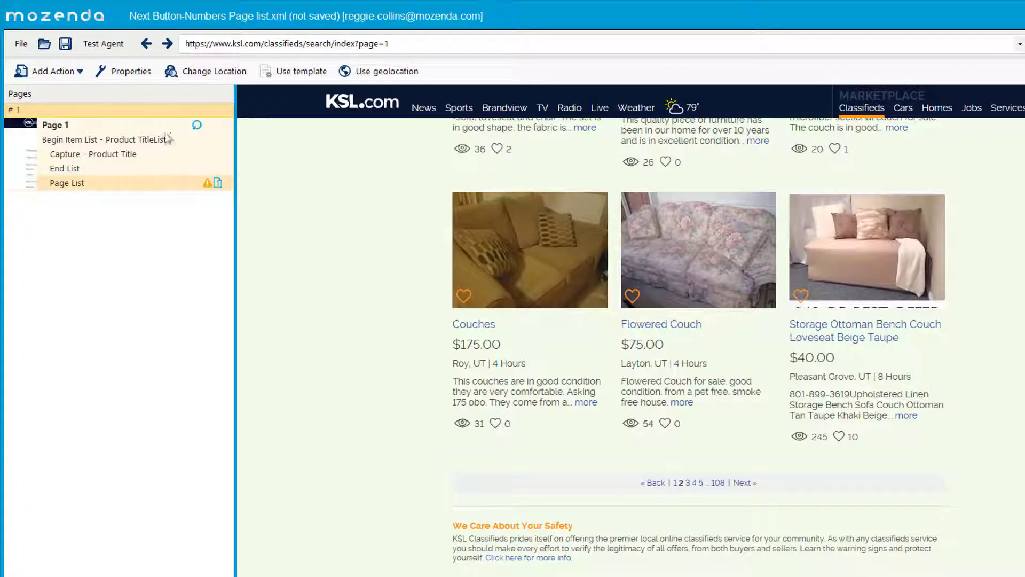
# Step: Delete the Next » Page List action and start a new Page List from the page 2 number link
pyautogui.press('Delete')
pyautogui.click(595, 383)
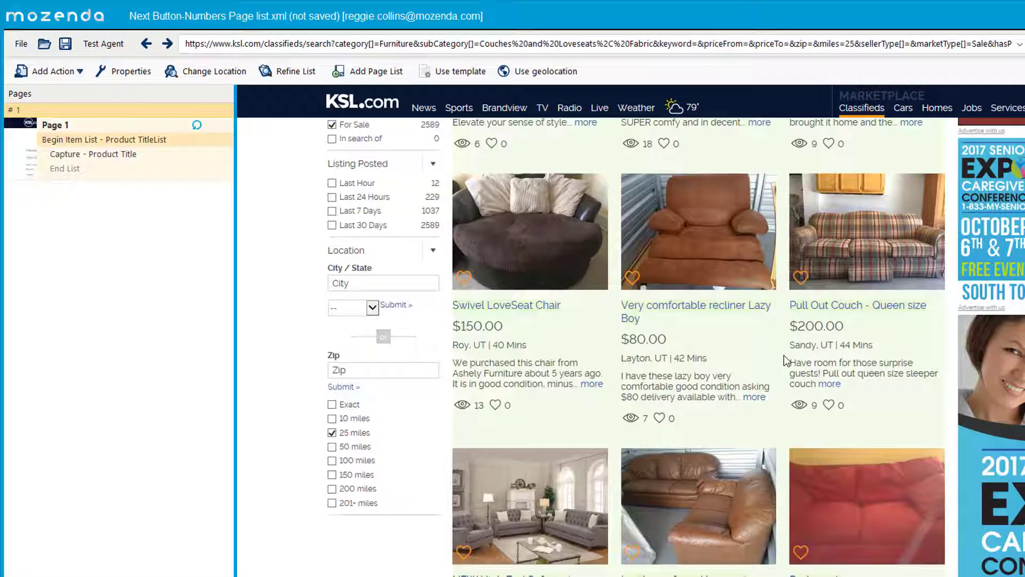
pyautogui.scroll(-10, 784, 354)
pyautogui.scroll(-15, 780, 365)
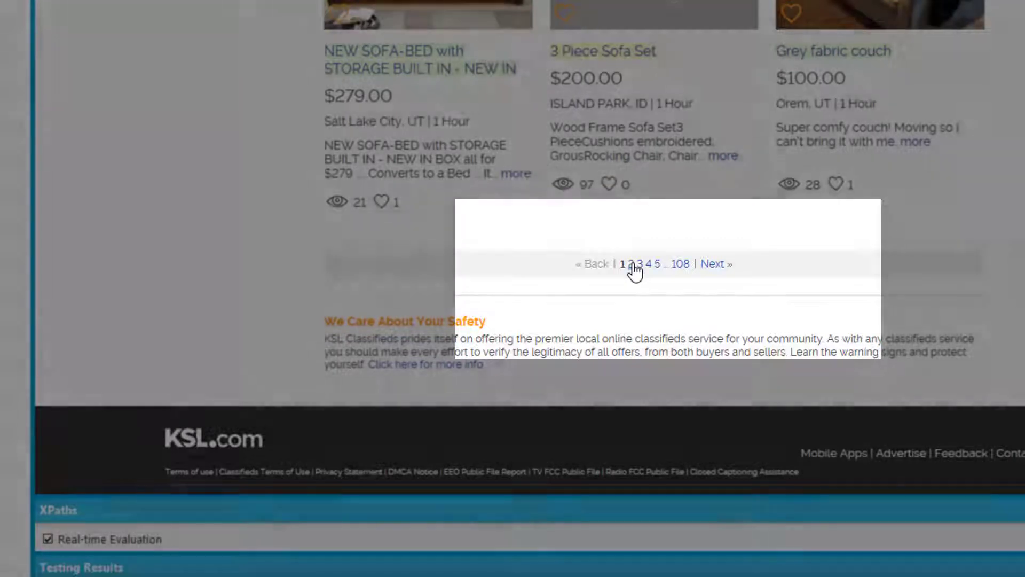
pyautogui.click(633, 265)
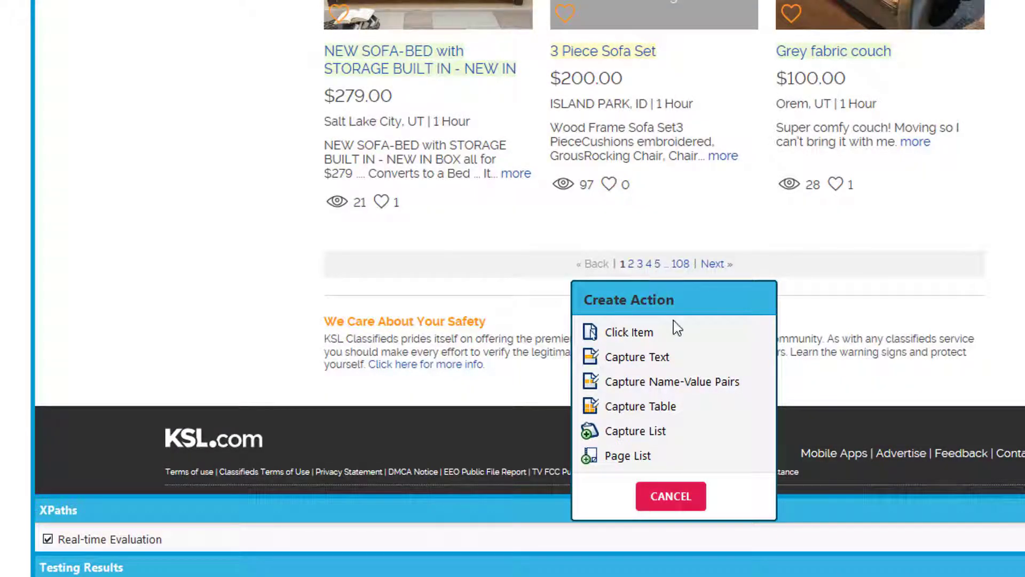
pyautogui.click(639, 459)
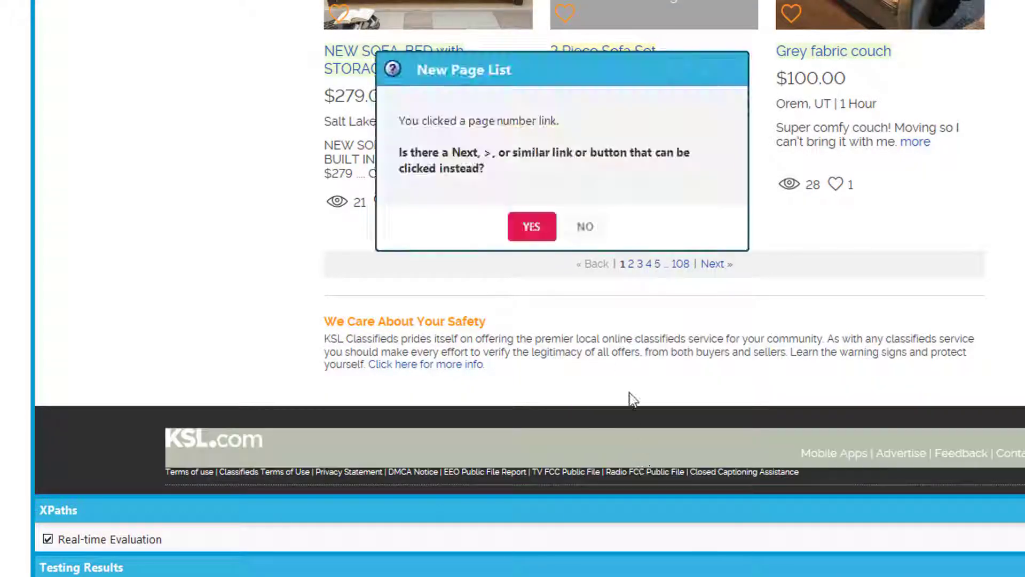
# Step: Answer No to the Next-link question, create the page-number Page List, and execute it
pyautogui.click(586, 228)
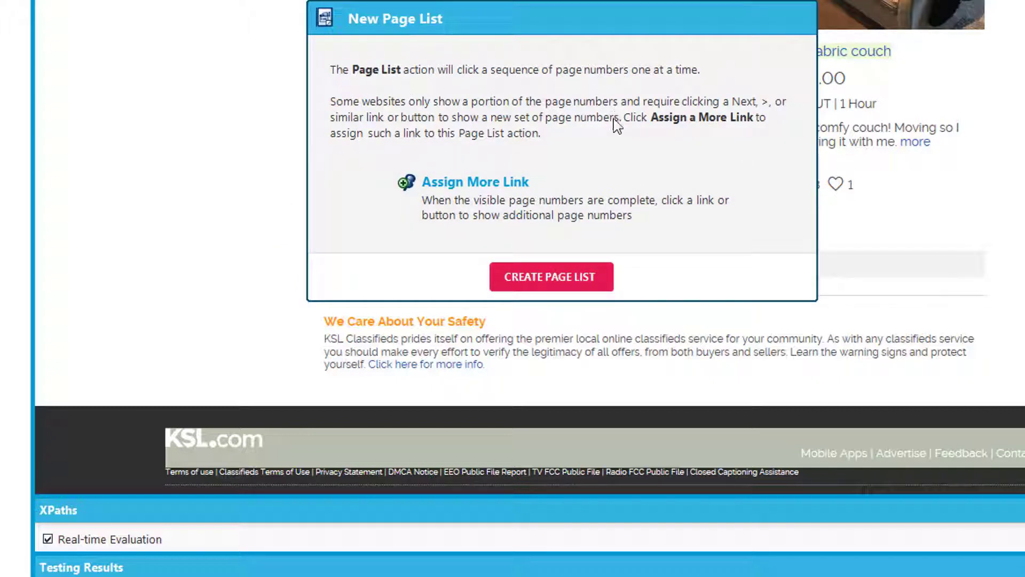
pyautogui.click(576, 276)
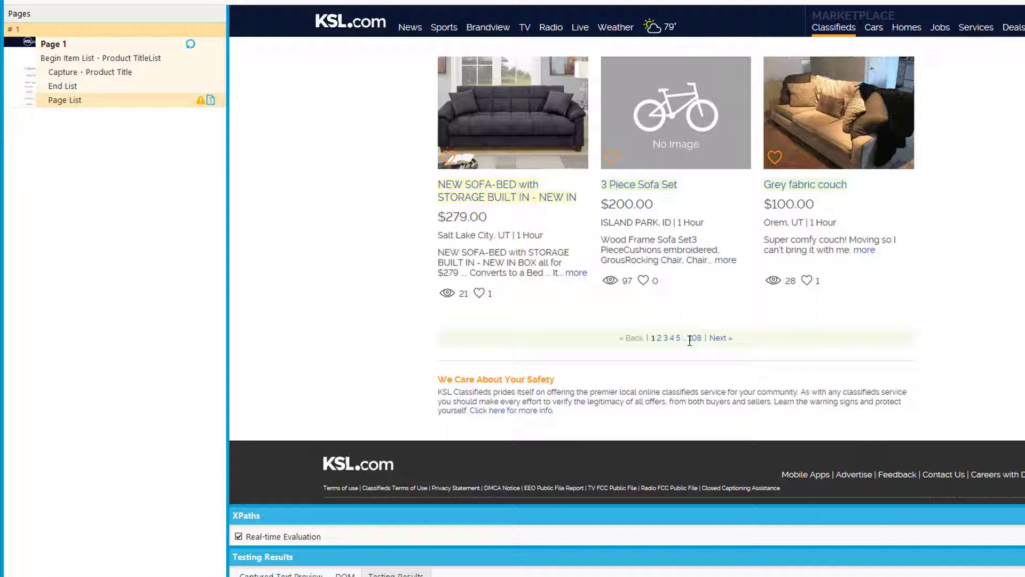
pyautogui.rightClick(92, 102)
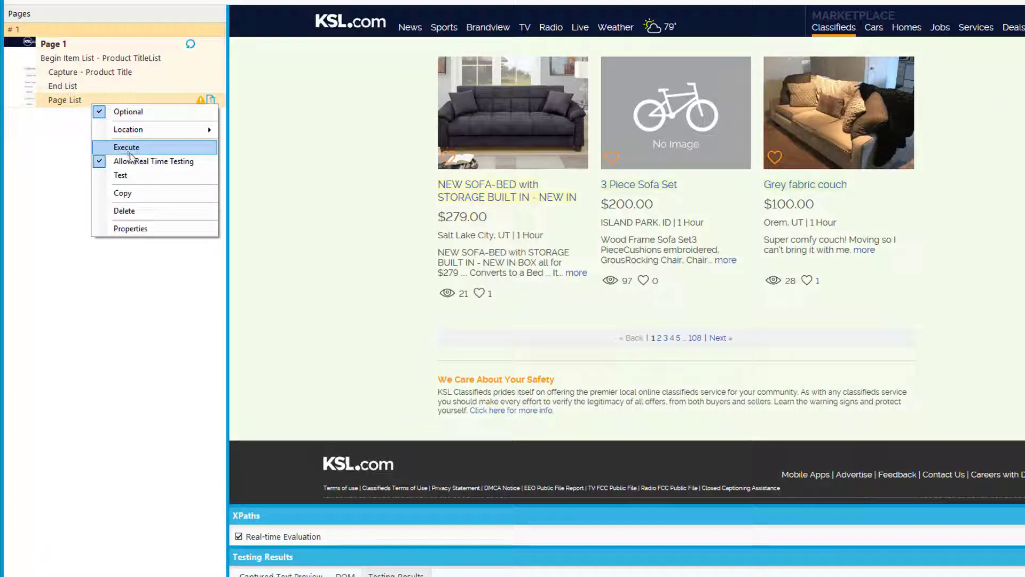
pyautogui.click(130, 150)
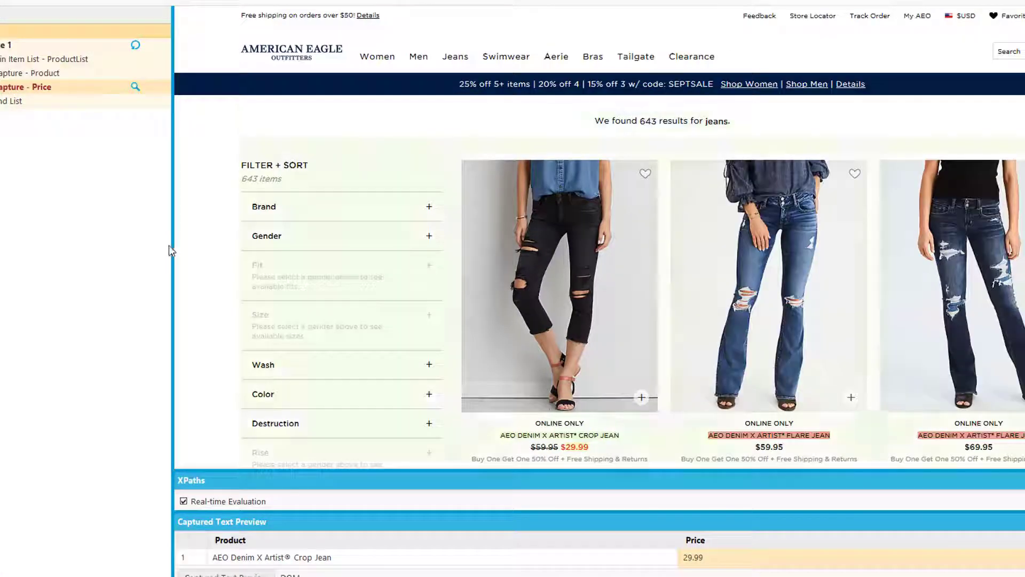
# Step: Create a Page List on the SEE MORE RESULTS button, matching text equal to 'see more results'
pyautogui.scroll(-10, 924, 226)
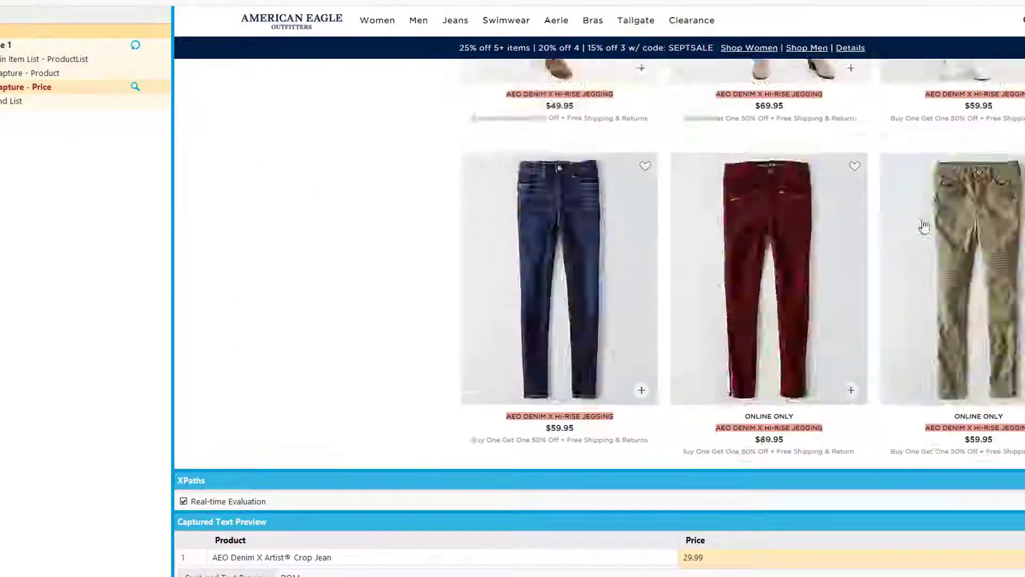
pyautogui.scroll(-5, 925, 227)
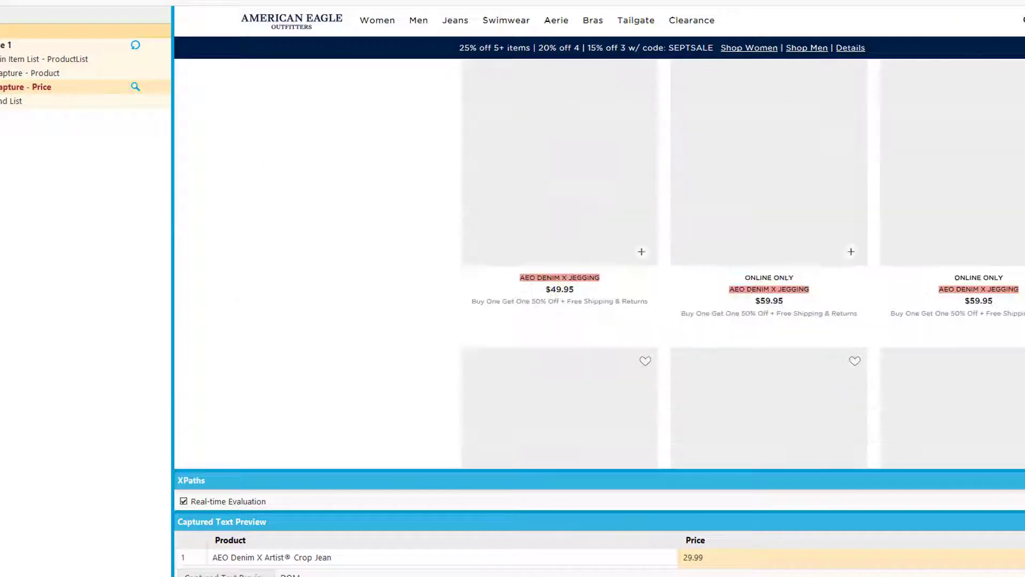
pyautogui.scroll(-5, 599, 267)
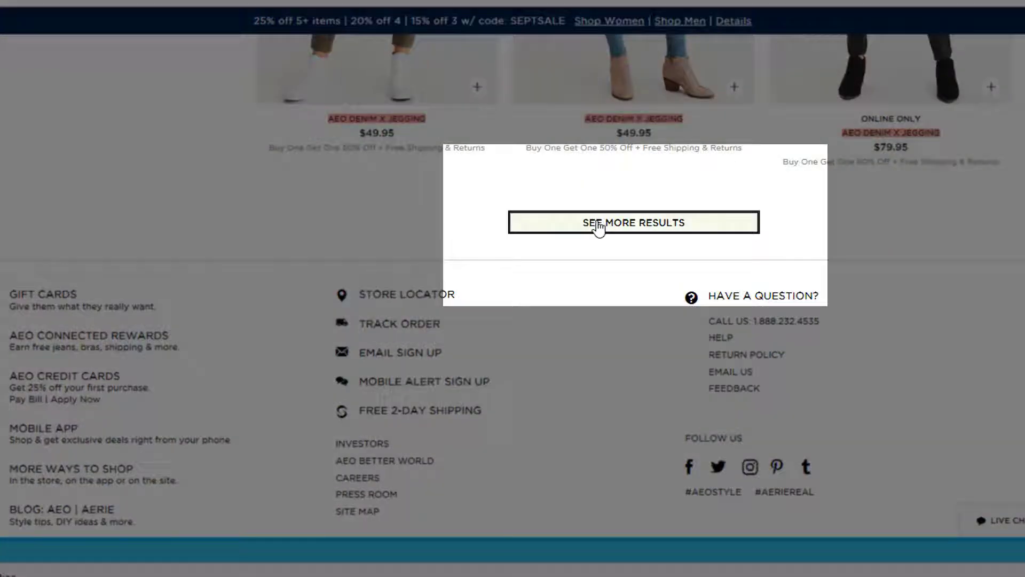
pyautogui.click(599, 225)
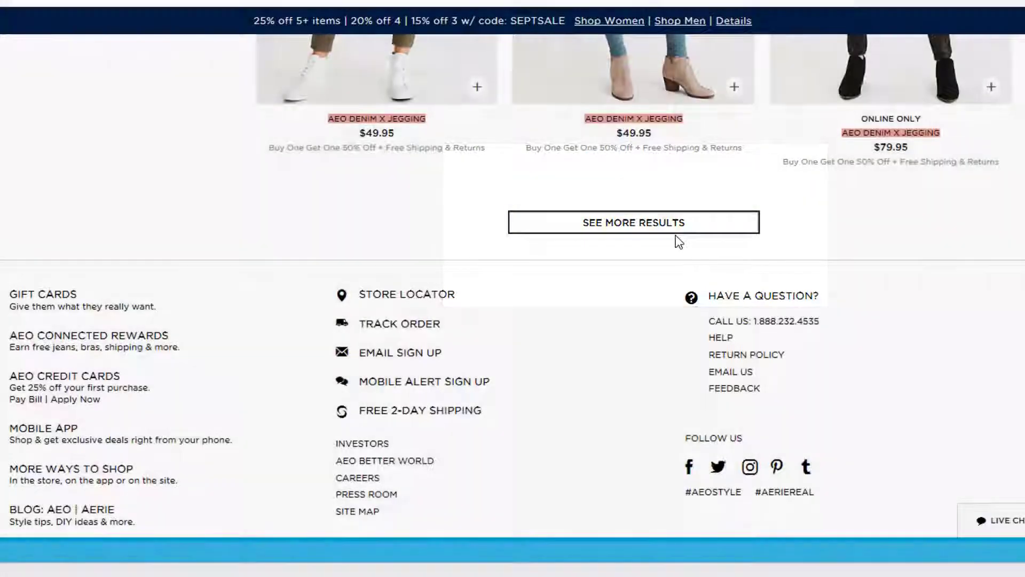
pyautogui.click(627, 226)
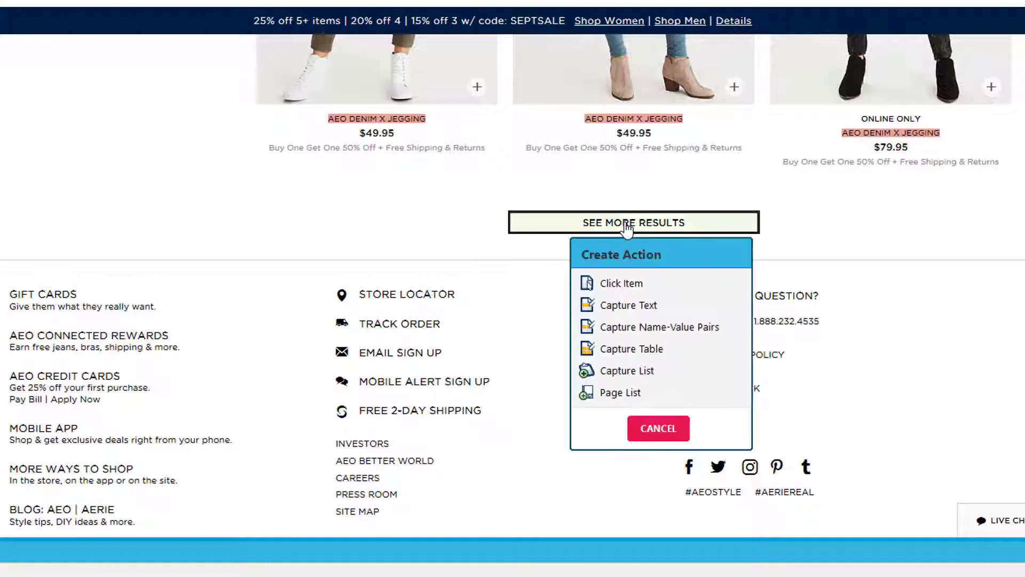
pyautogui.click(621, 395)
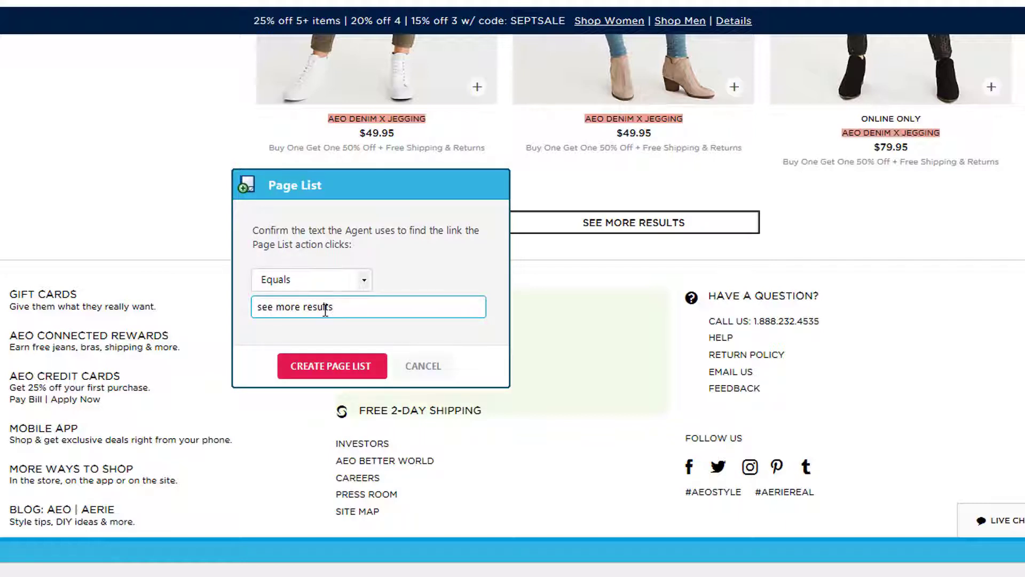
pyautogui.click(352, 371)
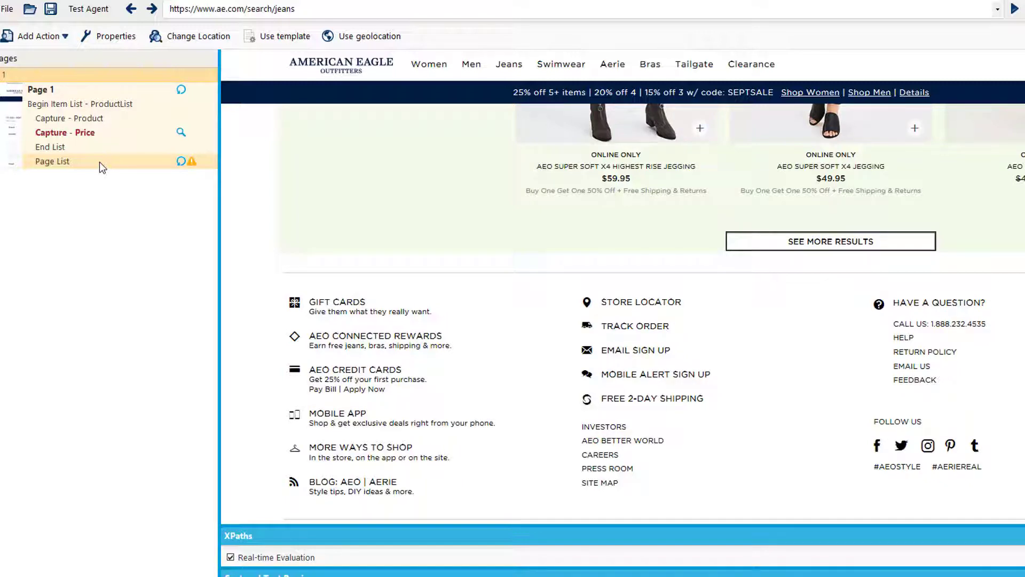
# Step: Turn on 'Remove duplicate list items after paging' in the Page List's List Processing properties and save
pyautogui.rightClick(101, 167)
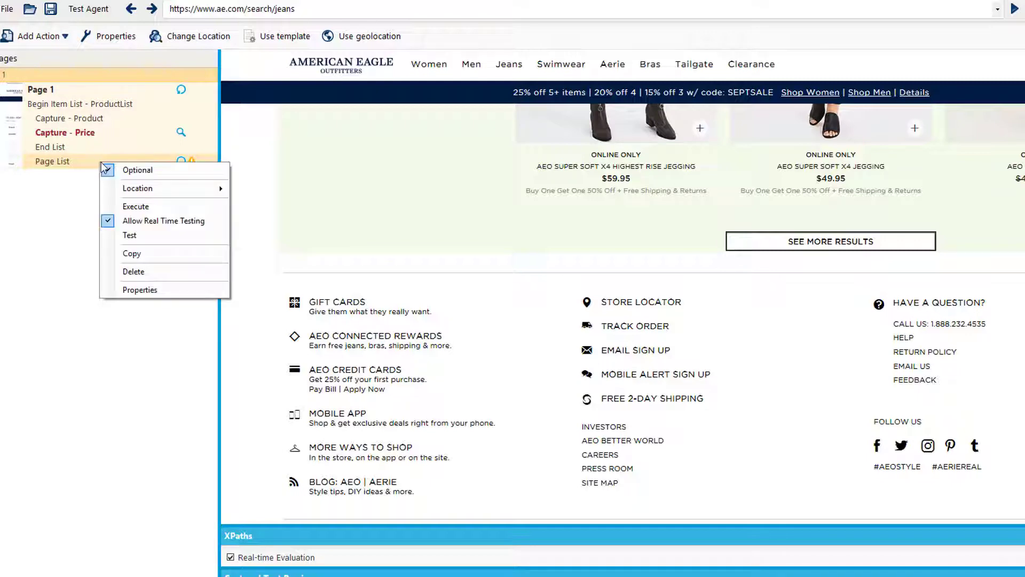
pyautogui.click(96, 161)
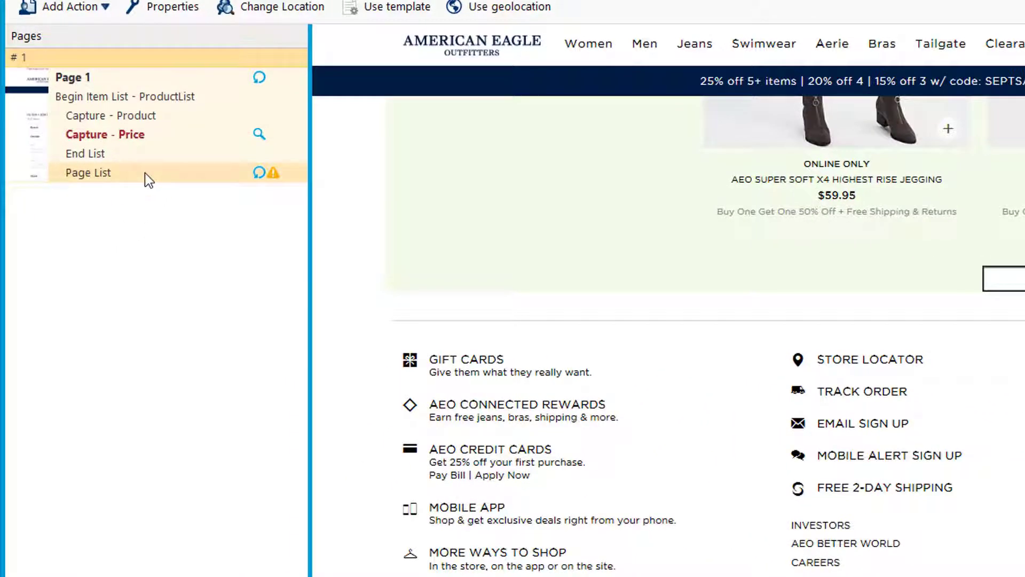
pyautogui.rightClick(145, 172)
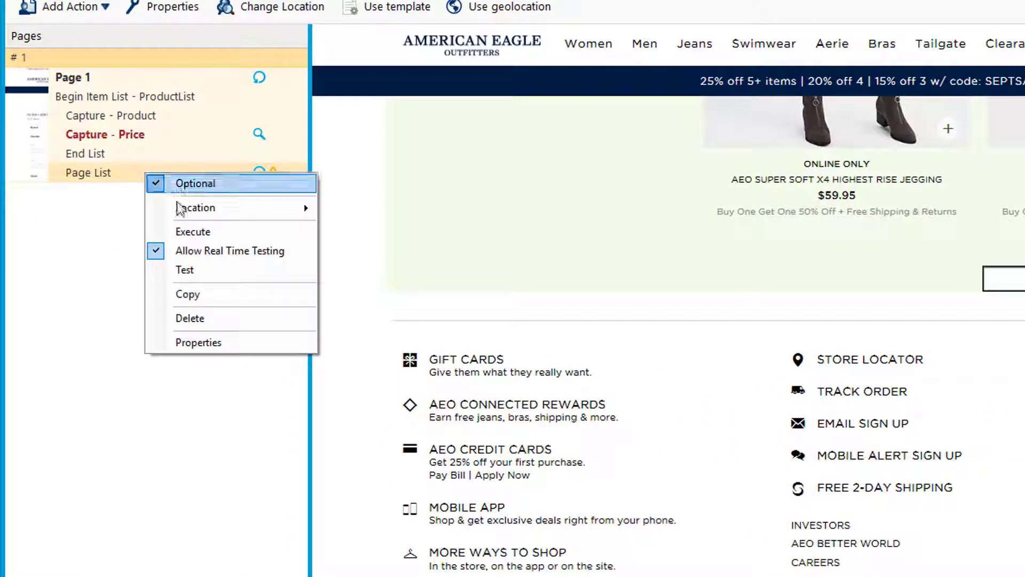
pyautogui.click(120, 177)
pyautogui.rightClick(119, 175)
pyautogui.click(214, 347)
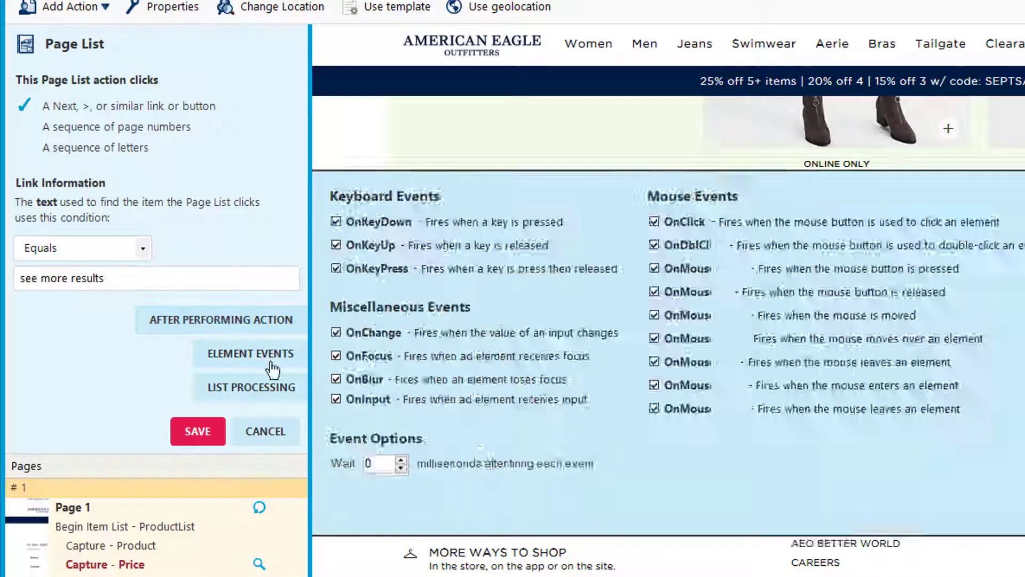
pyautogui.moveTo(282, 394)
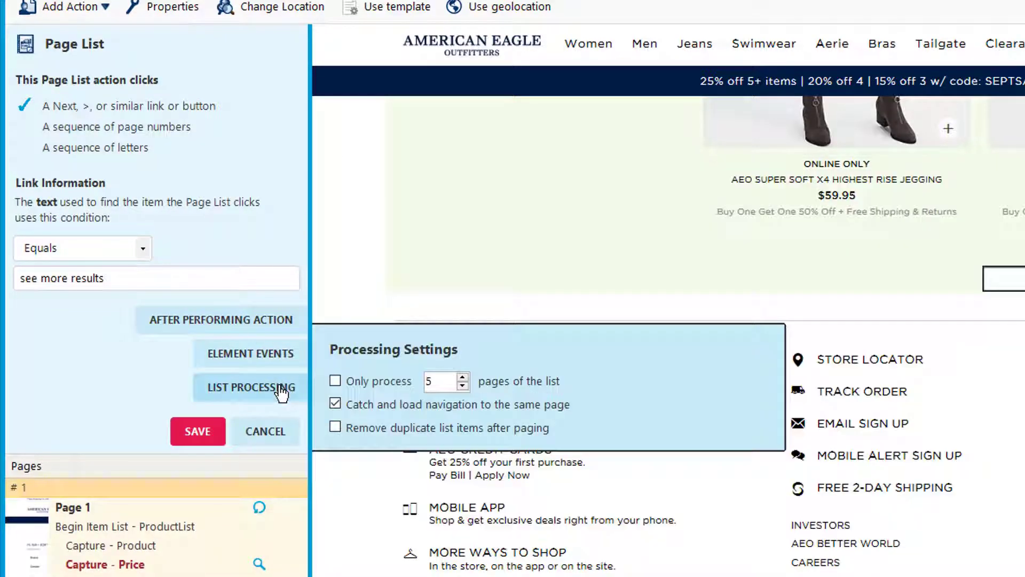
pyautogui.click(335, 427)
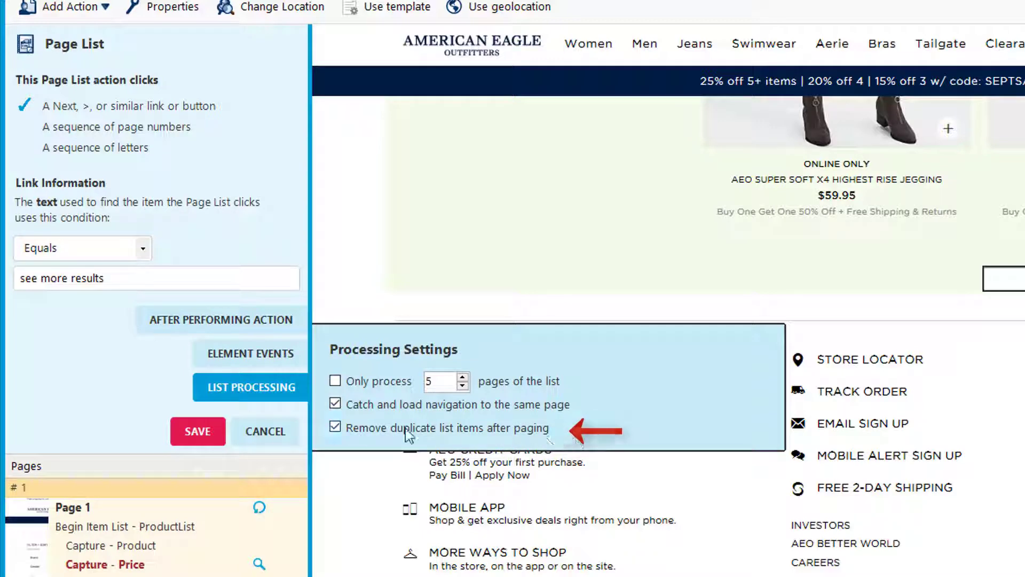
pyautogui.click(198, 431)
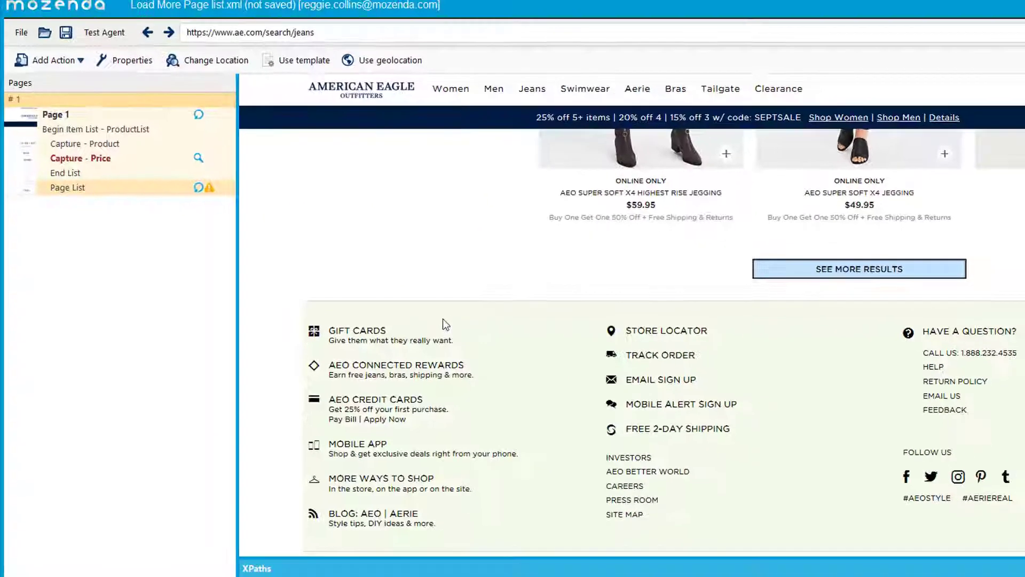